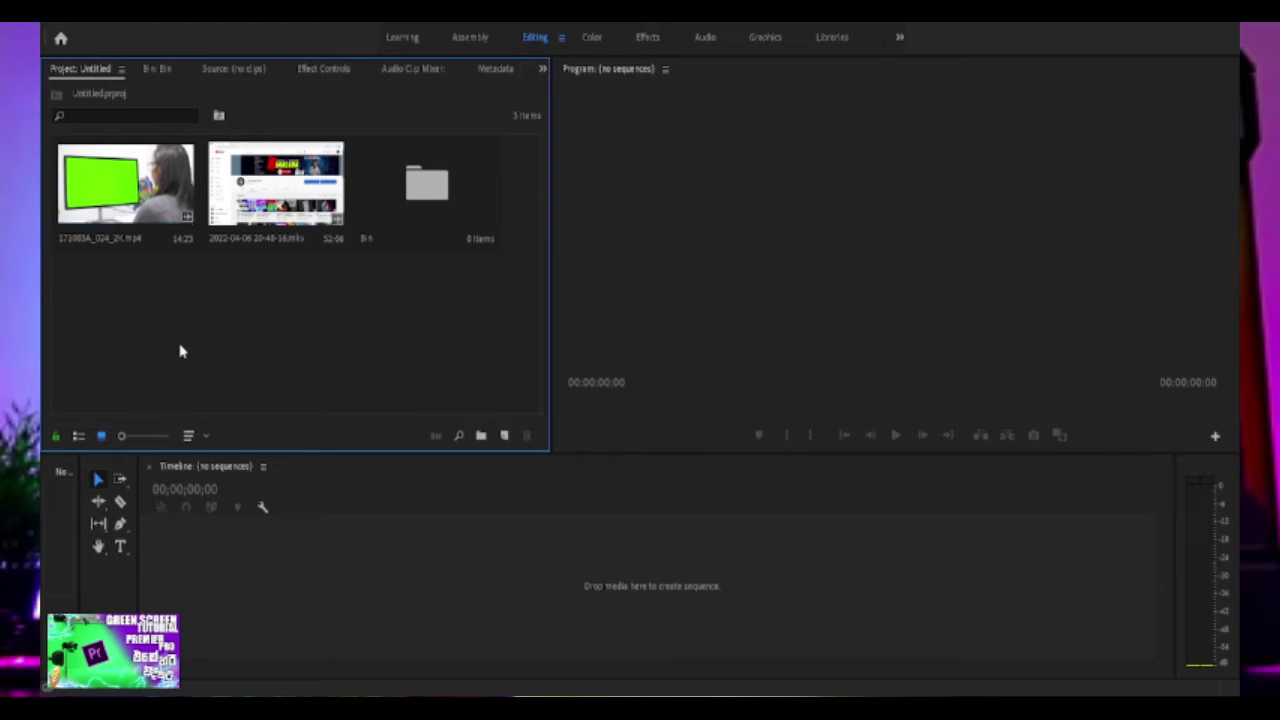
# Step: Drag the green-screen monitor clip onto the timeline to create the 171003A_024_2K sequence
pyautogui.click(100, 200)
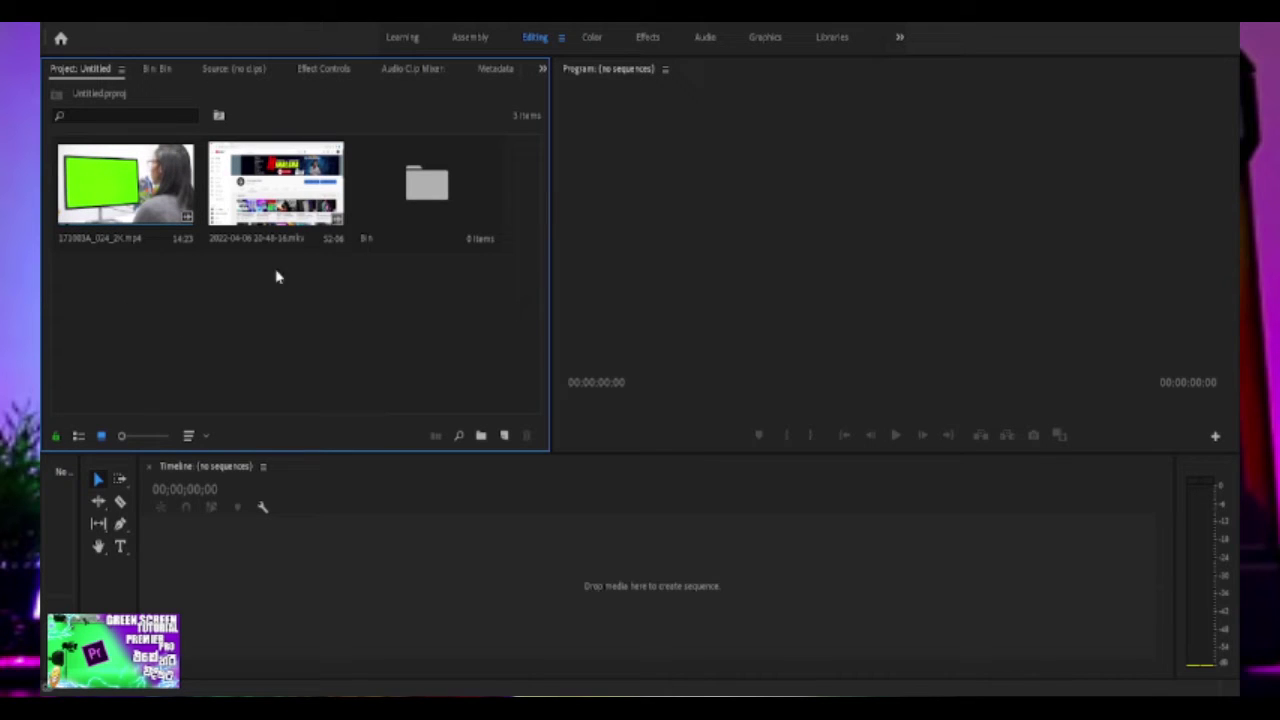
pyautogui.click(123, 196)
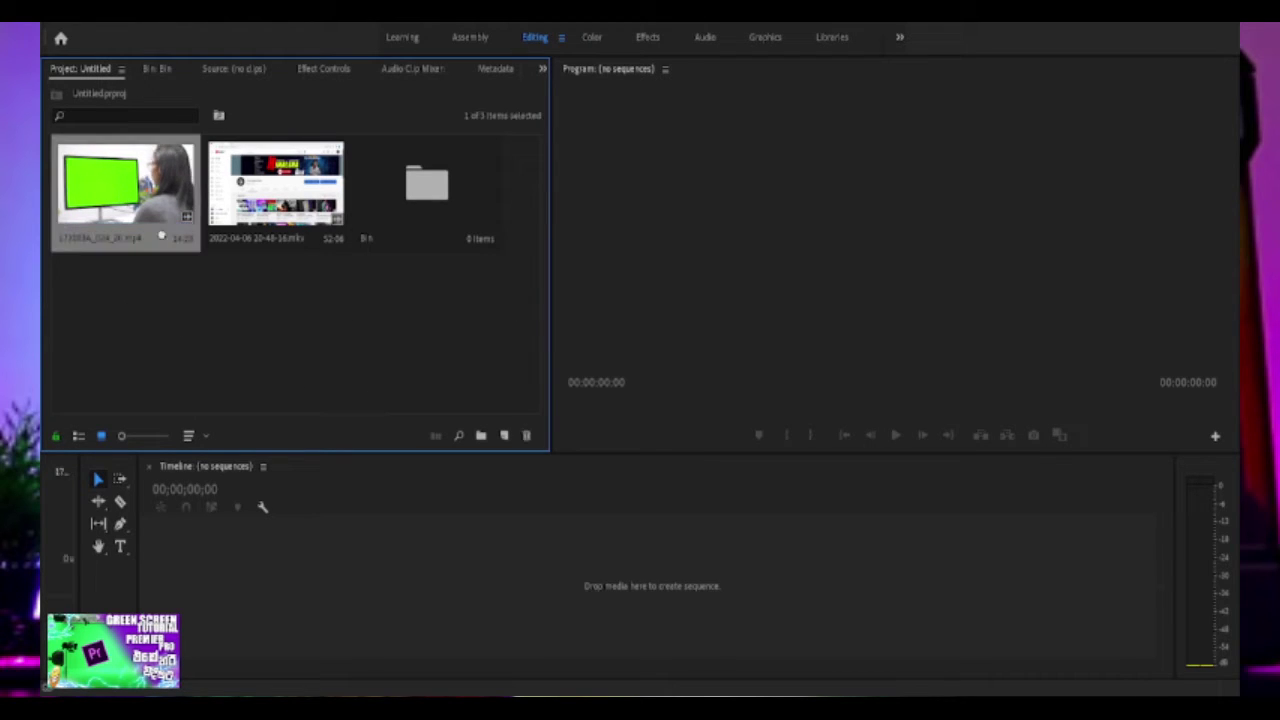
pyautogui.moveTo(227, 409); pyautogui.dragTo(186, 588)
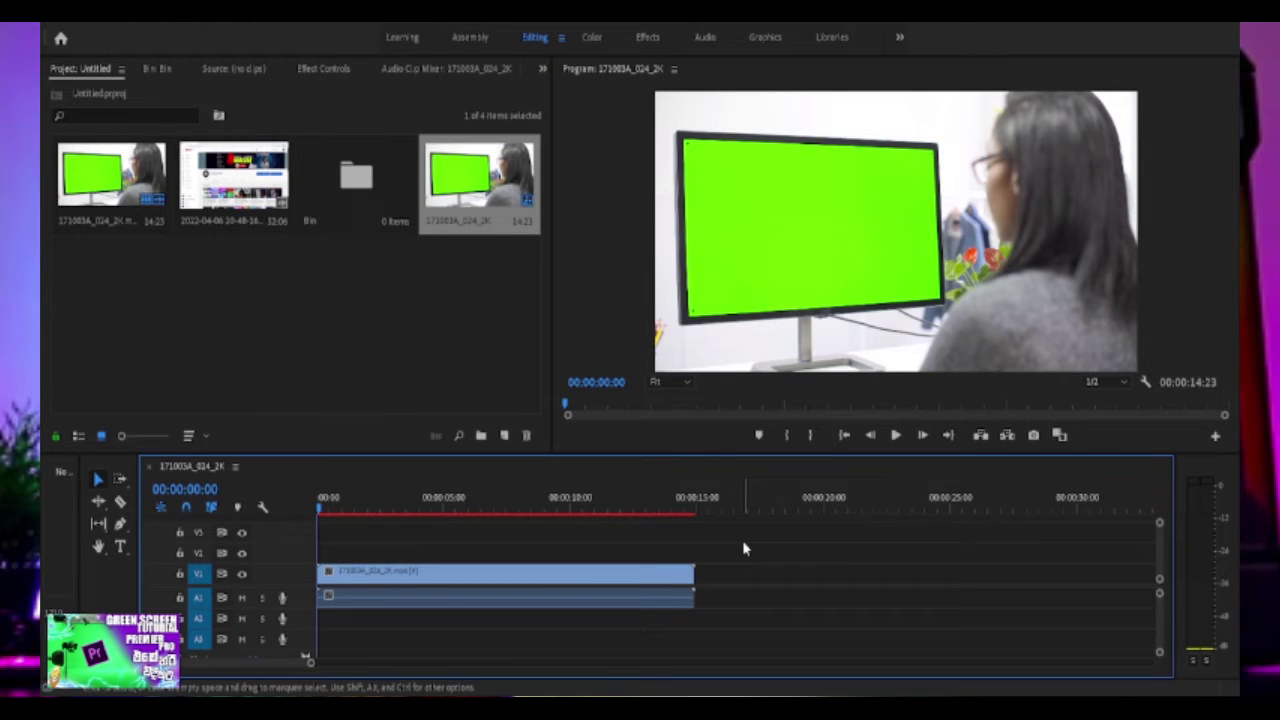
pyautogui.click(305, 318)
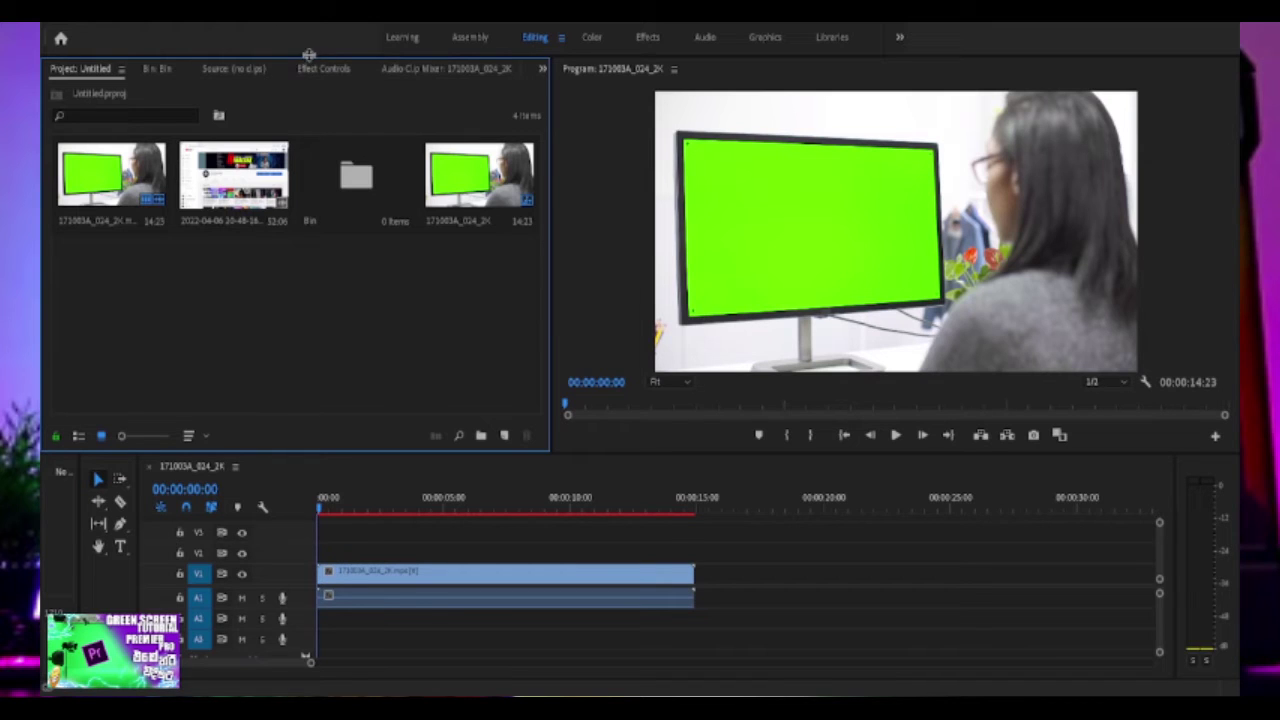
# Step: Search the Effects panel for 'ultra' to find the Ultra Key effect
pyautogui.scroll(-1, 331, 77)
pyautogui.scroll(-2, 351, 77)
pyautogui.scroll(-2, 352, 70)
pyautogui.scroll(-1, 352, 70)
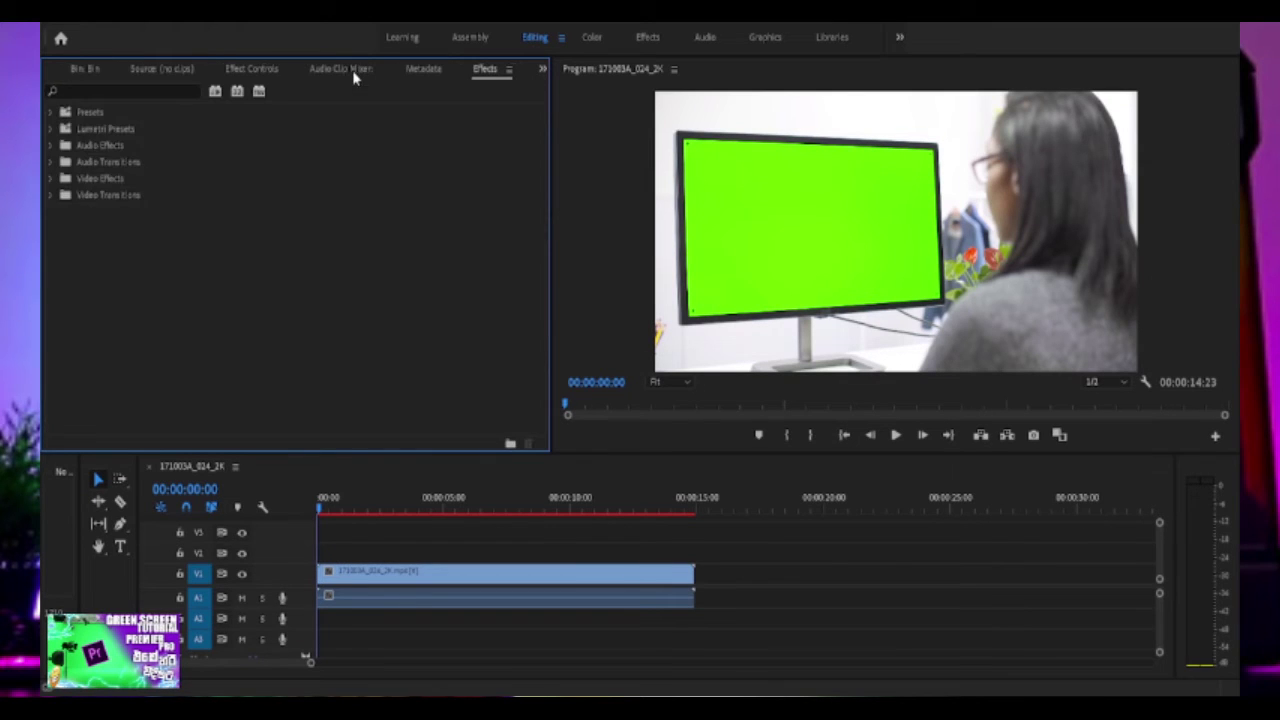
pyautogui.click(111, 93)
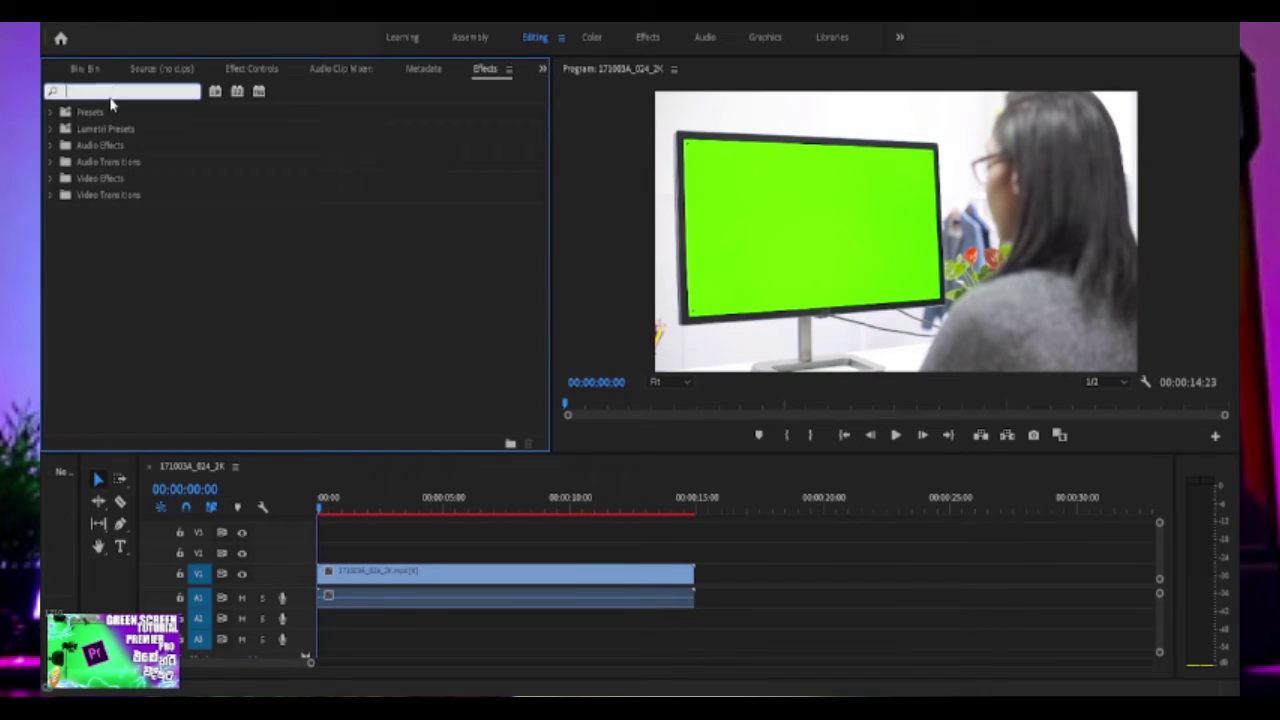
pyautogui.write('ult')
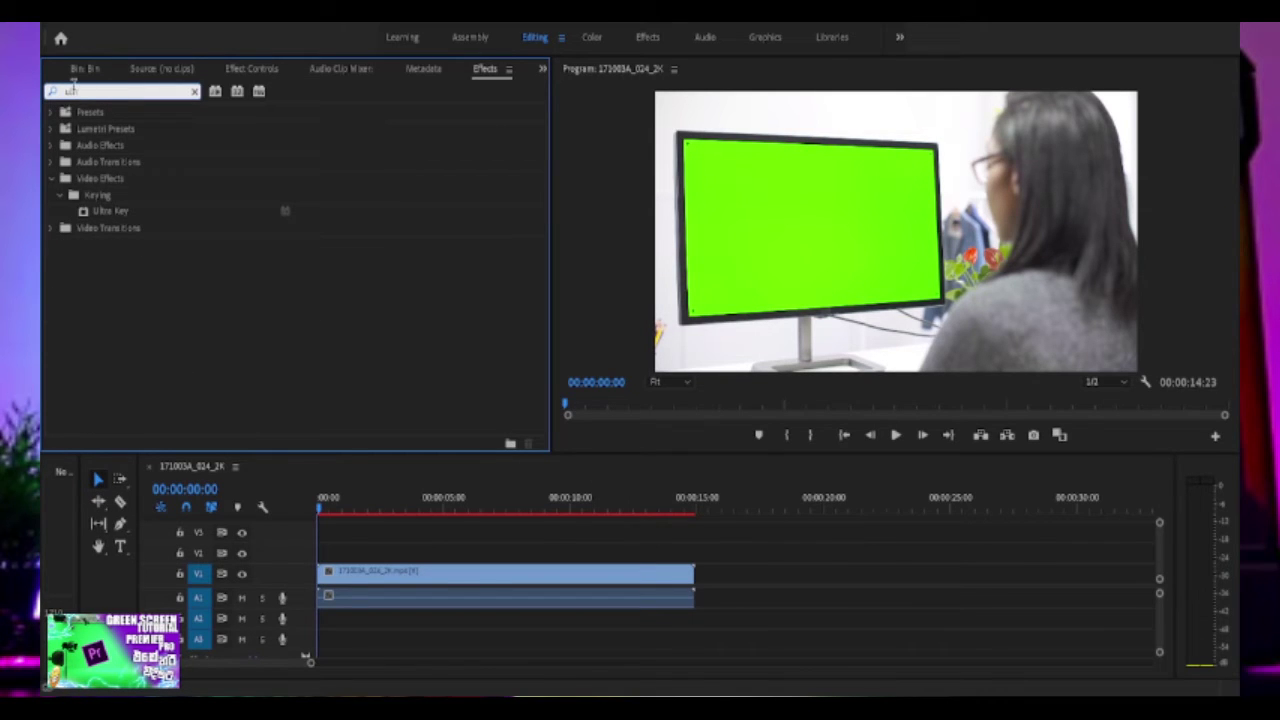
pyautogui.write('ra')
# Step: Apply Ultra Key to the green-screen clip on V1 and show Effect Controls
pyautogui.moveTo(103, 216); pyautogui.dragTo(406, 582)
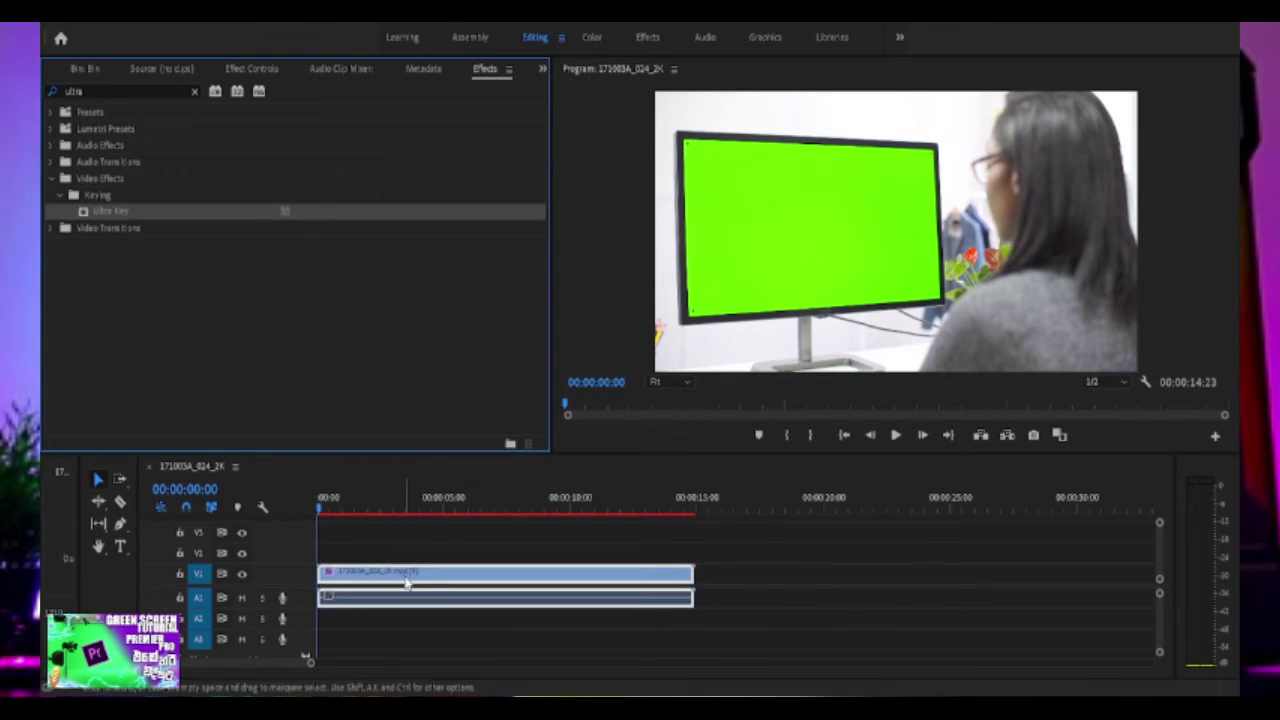
pyautogui.click(410, 560)
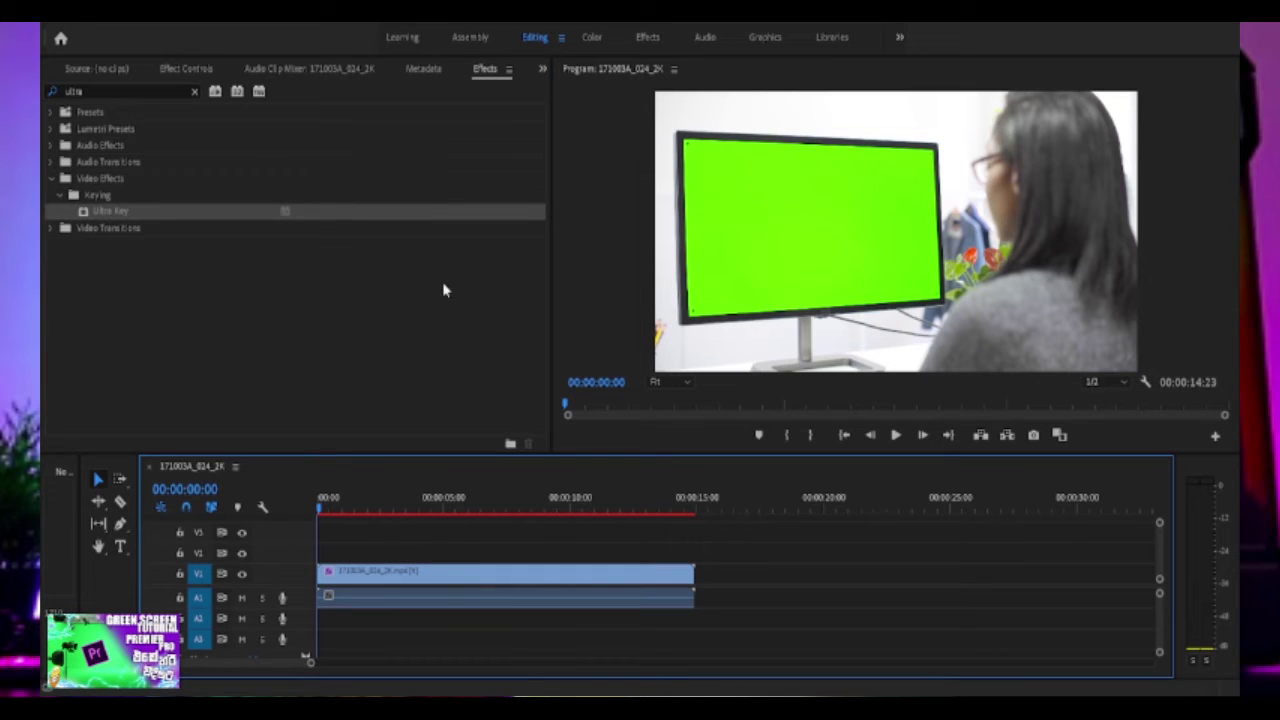
pyautogui.click(186, 69)
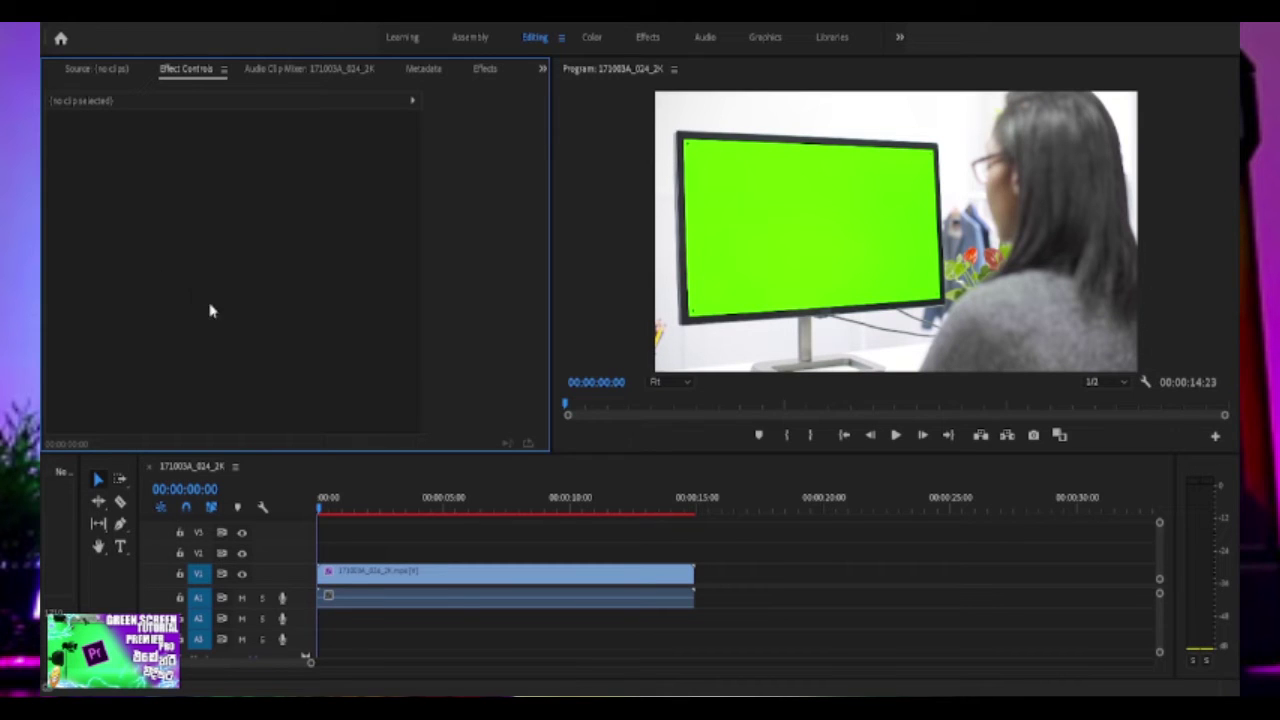
# Step: Set Ultra Key's key colour by sampling the monitor's green screen in the Program monitor
pyautogui.click(352, 588)
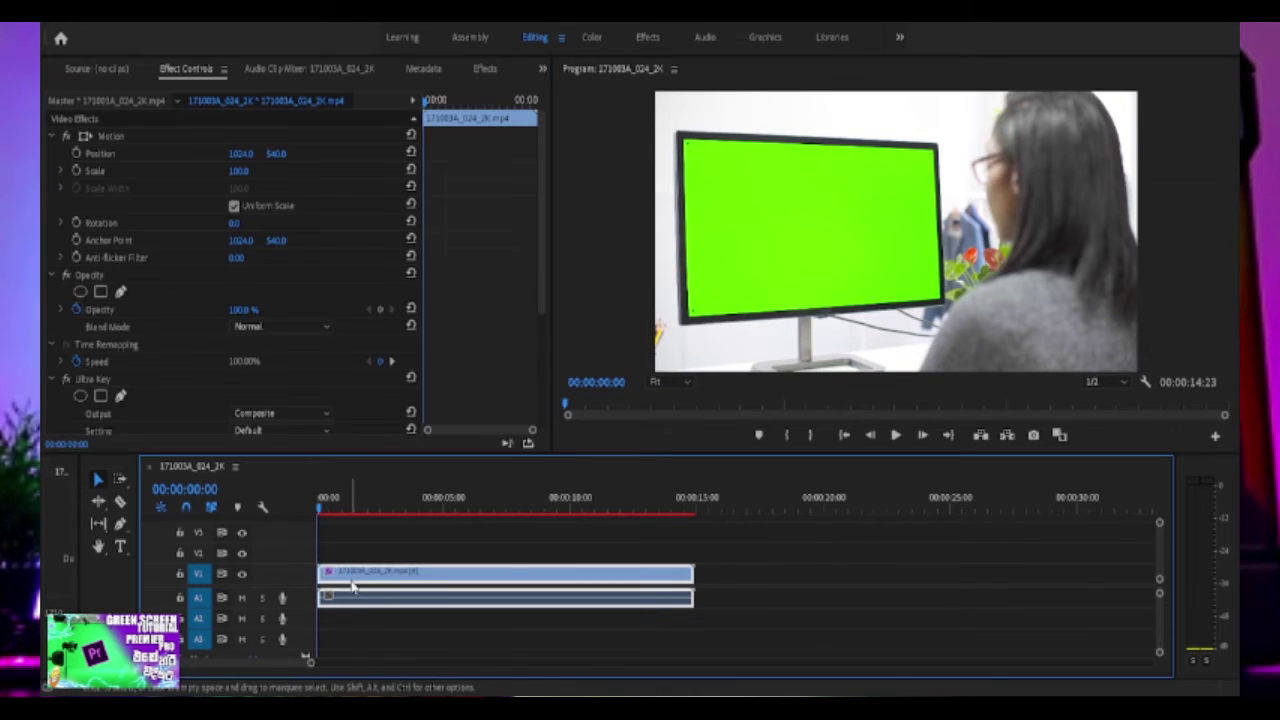
pyautogui.scroll(-2, 229, 365)
pyautogui.scroll(-1, 229, 365)
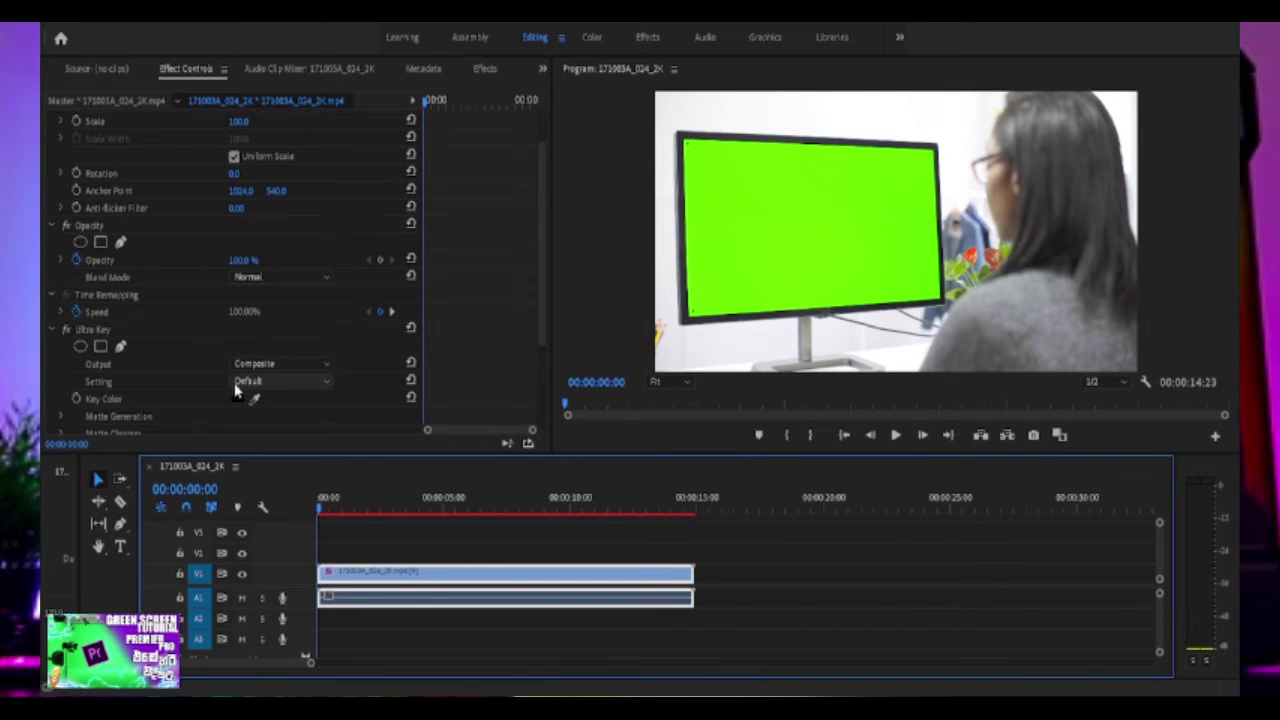
pyautogui.scroll(-2, 170, 395)
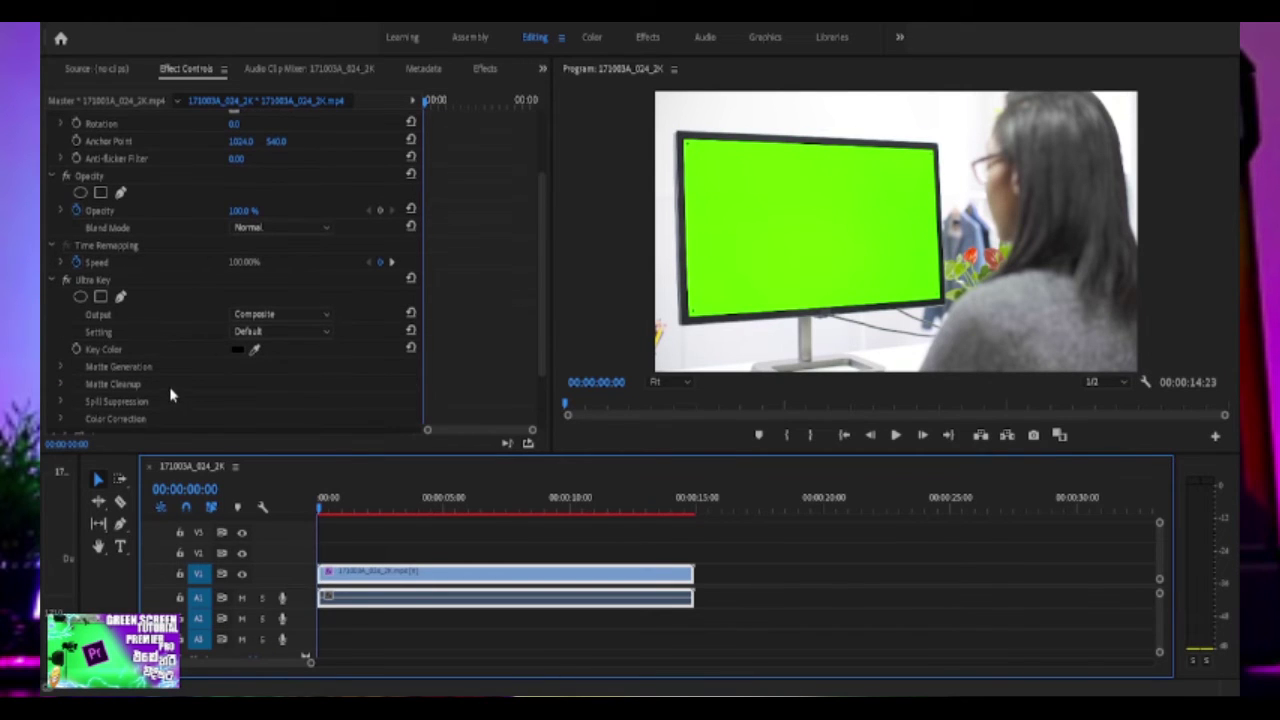
pyautogui.click(255, 348)
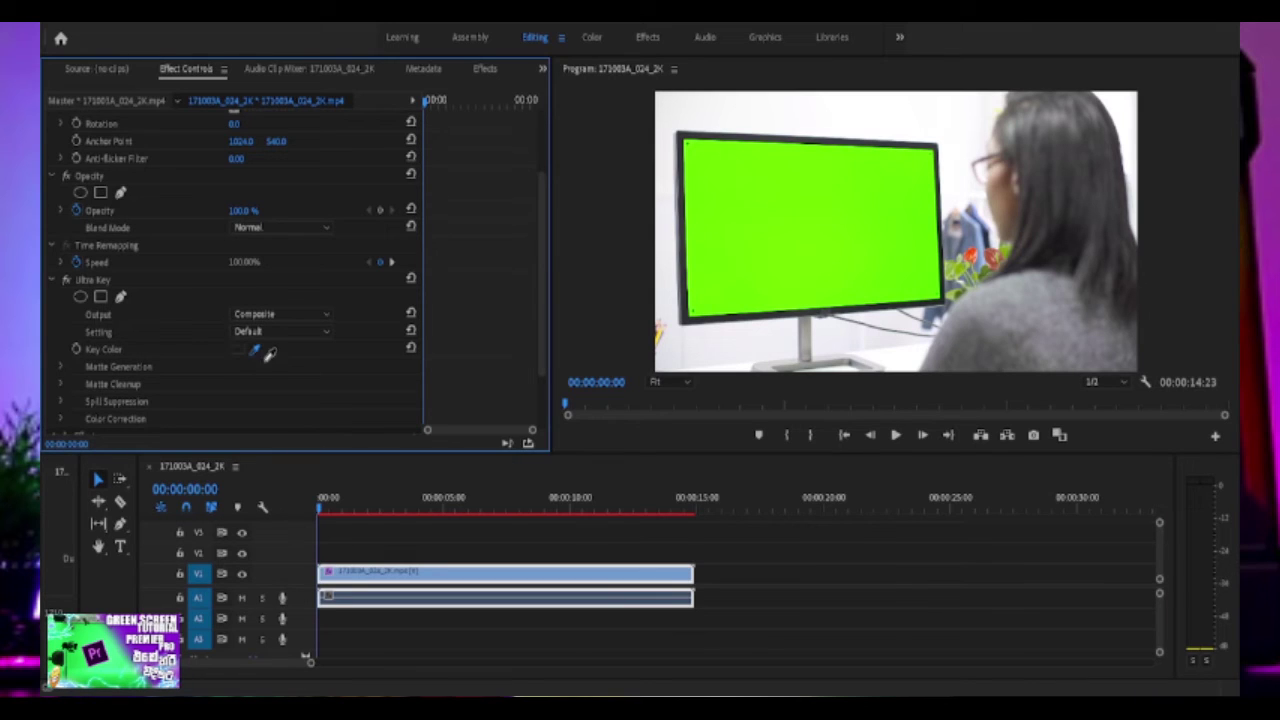
pyautogui.click(782, 228)
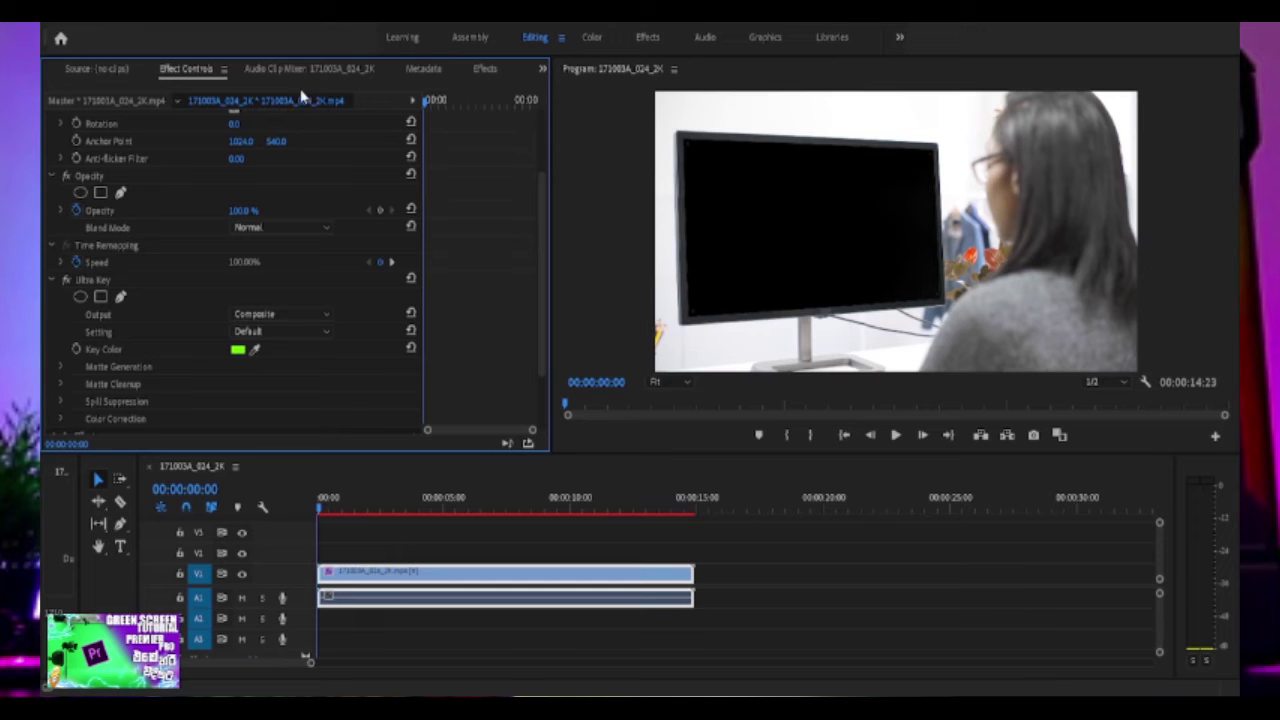
pyautogui.click(105, 68)
# Step: Add the YouTube screen recording to the timeline above the keyed clip and reposition it
pyautogui.click(100, 70)
pyautogui.click(237, 180)
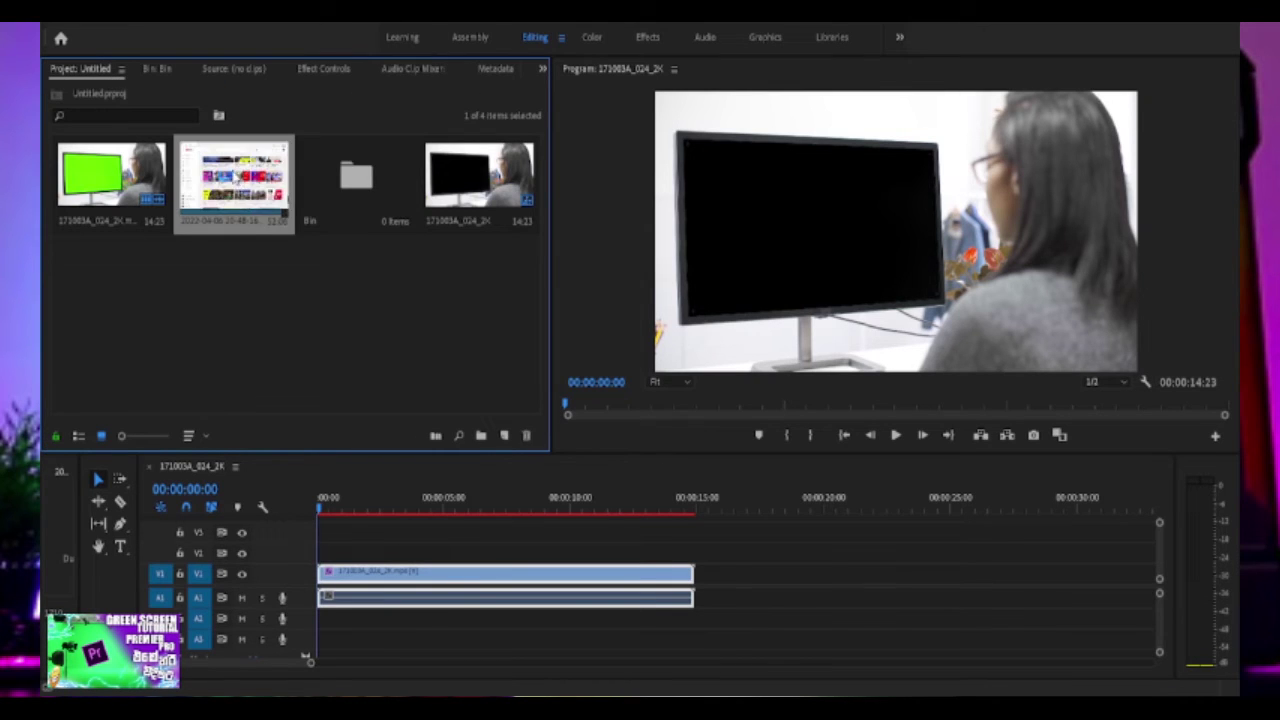
pyautogui.moveTo(237, 180); pyautogui.dragTo(322, 620)
pyautogui.click(880, 240)
pyautogui.moveTo(914, 216); pyautogui.dragTo(812, 224)
pyautogui.click(470, 592)
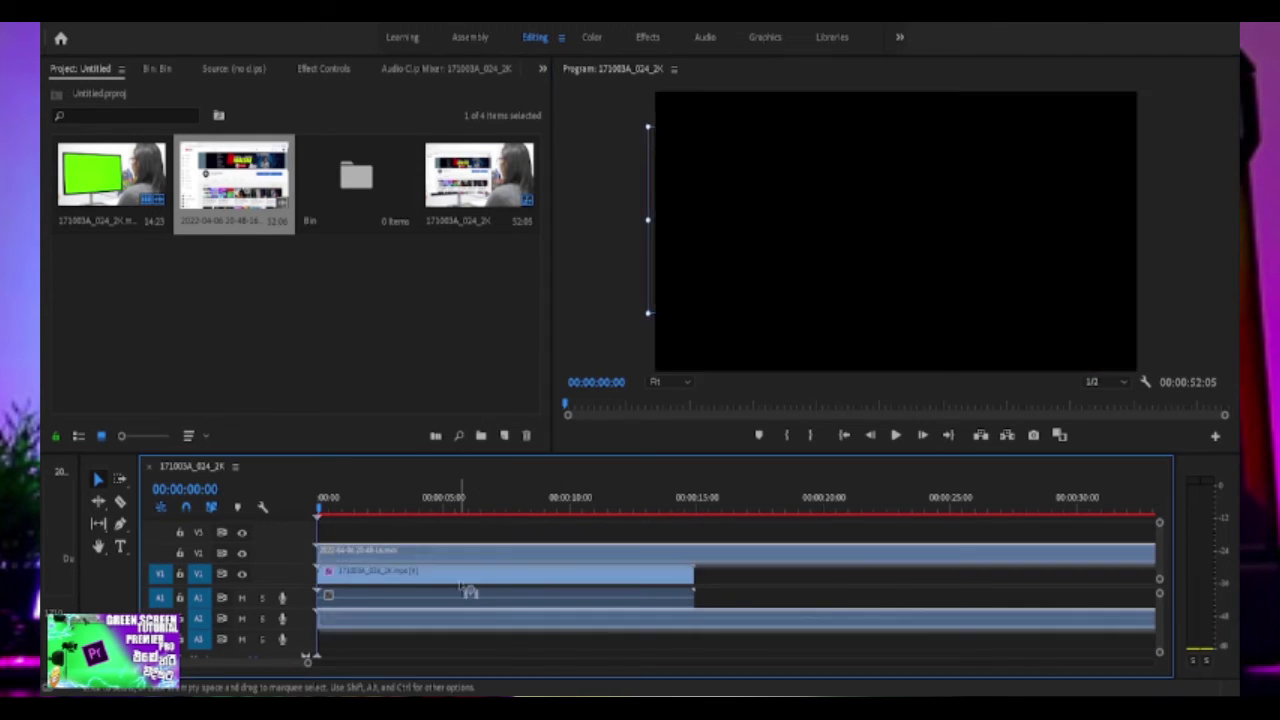
pyautogui.moveTo(470, 592); pyautogui.dragTo(451, 634)
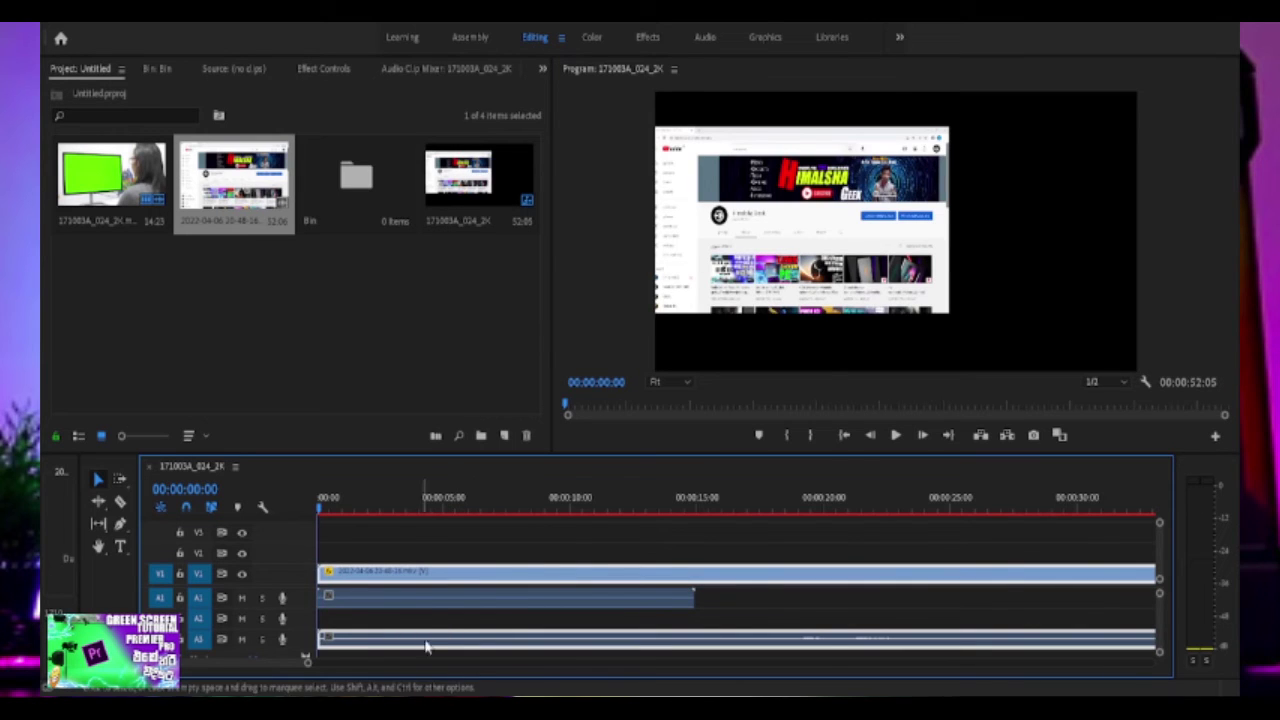
# Step: Undo the accidental overwrite and delete the screen recording's audio clip
pyautogui.click(431, 600)
pyautogui.scroll(-2, 432, 622)
pyautogui.scroll(2, 432, 622)
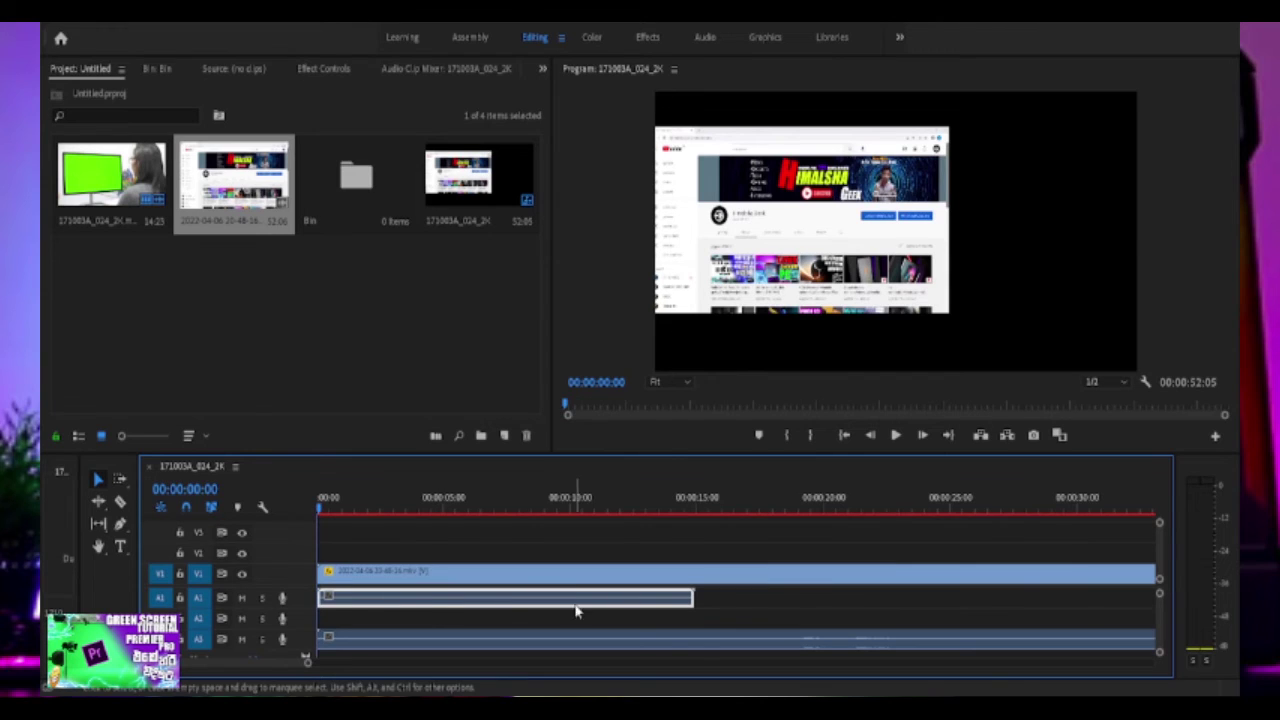
pyautogui.hotkey('ctrl', 'z')
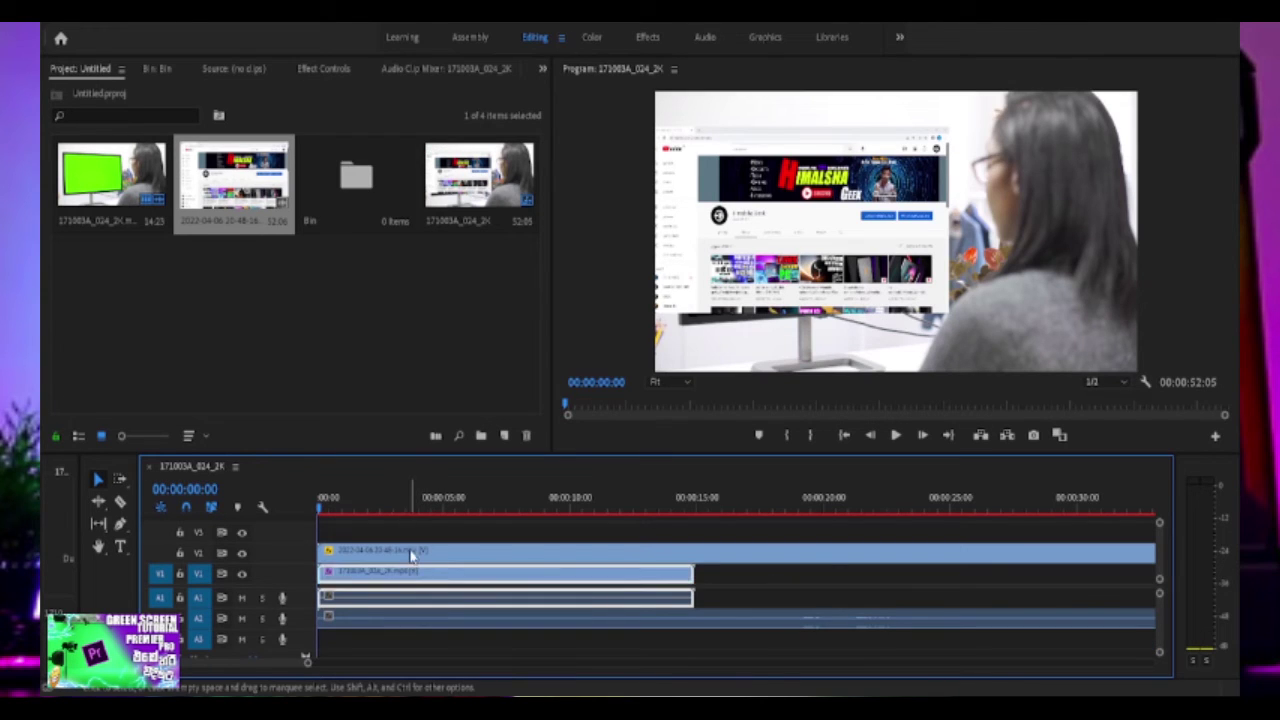
pyautogui.click(418, 557)
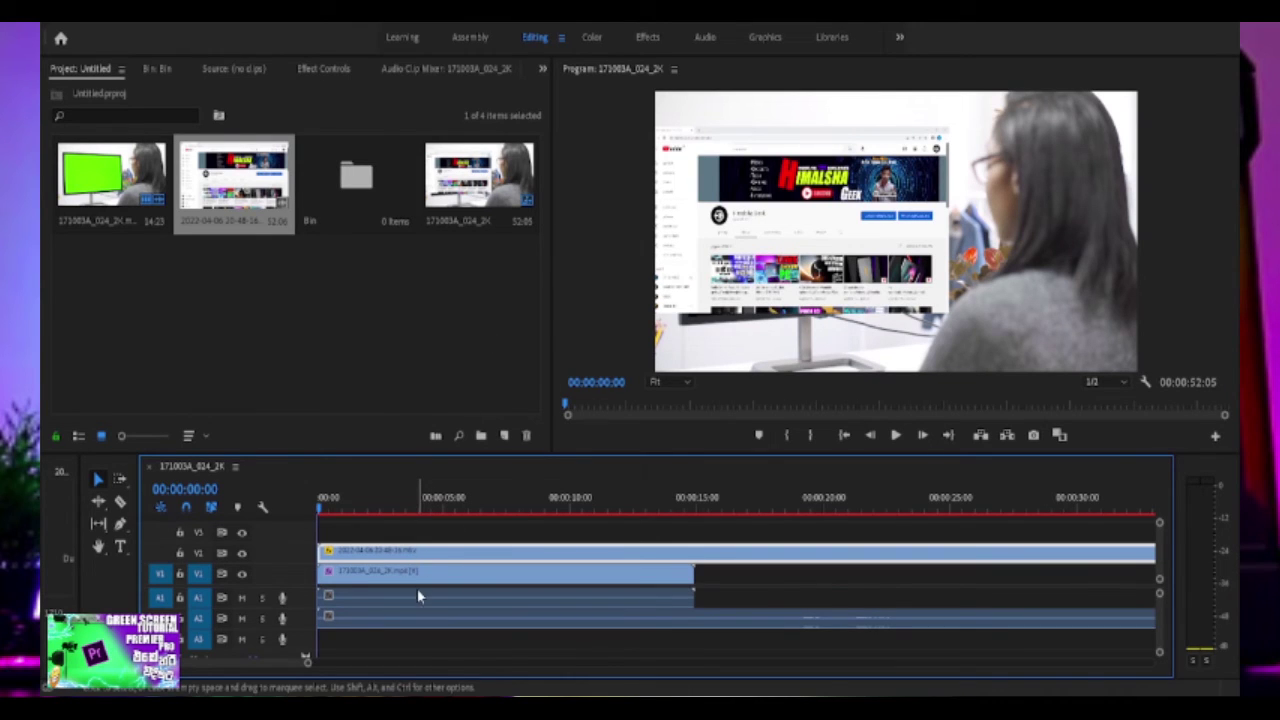
pyautogui.click(426, 621)
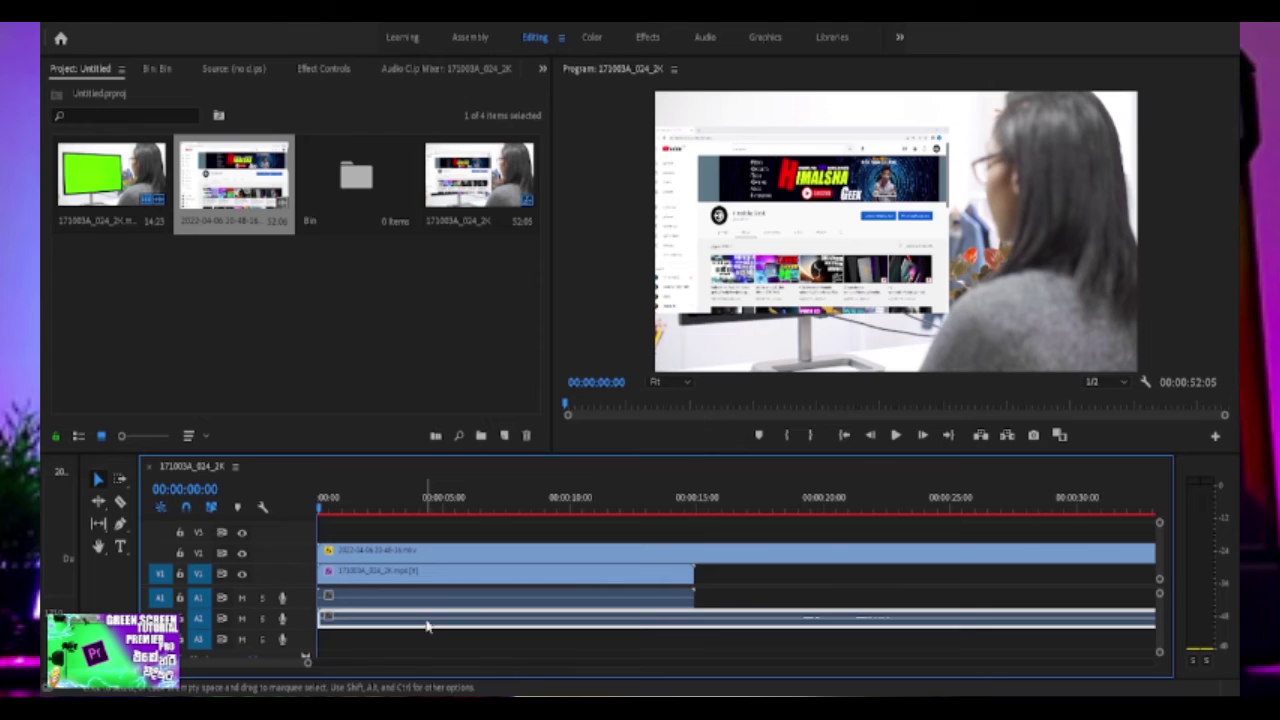
pyautogui.press('Delete')
# Step: Try moving the screen recording down a track, then undo to restore both clips
pyautogui.click(424, 550)
pyautogui.moveTo(447, 561)
pyautogui.mouseDown()
pyautogui.moveTo(447, 587)
pyautogui.moveTo(455, 535)
pyautogui.mouseUp()
pyautogui.hotkey('ctrl', 'z')
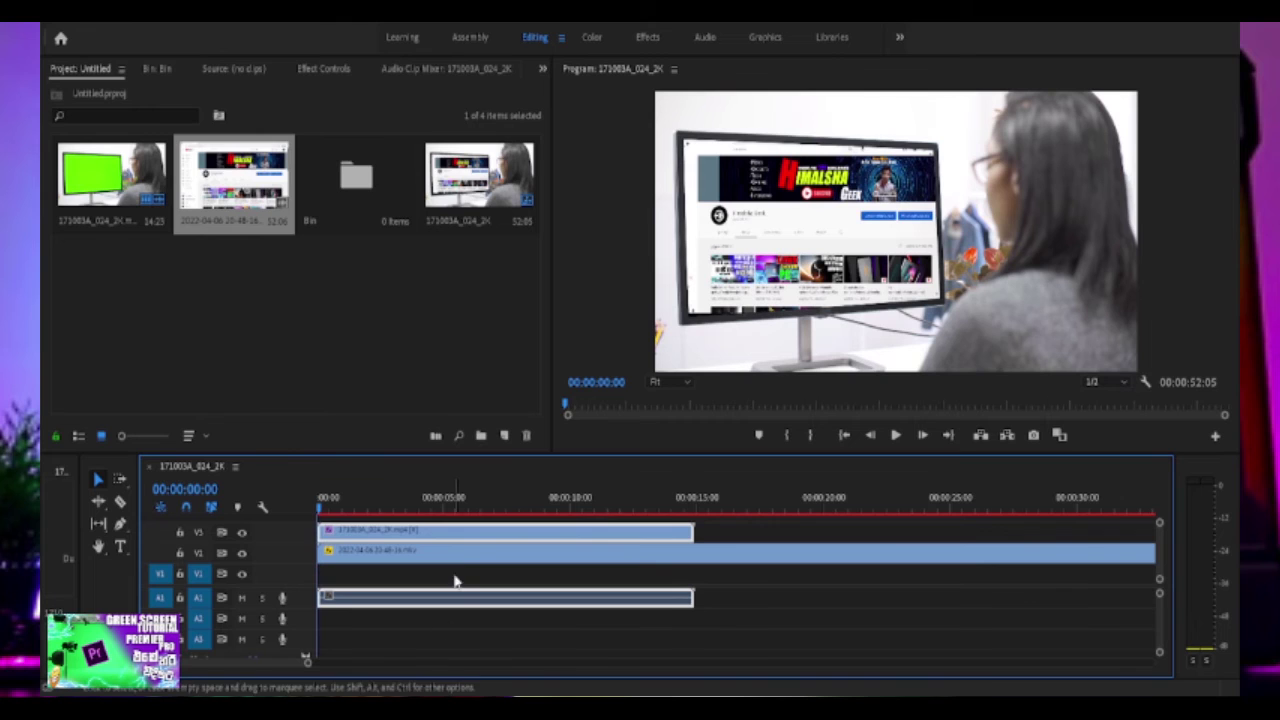
# Step: Load the green-screen clip and the screen recording into the Source Monitor to compare them
pyautogui.doubleClick(459, 541)
pyautogui.doubleClick(506, 551)
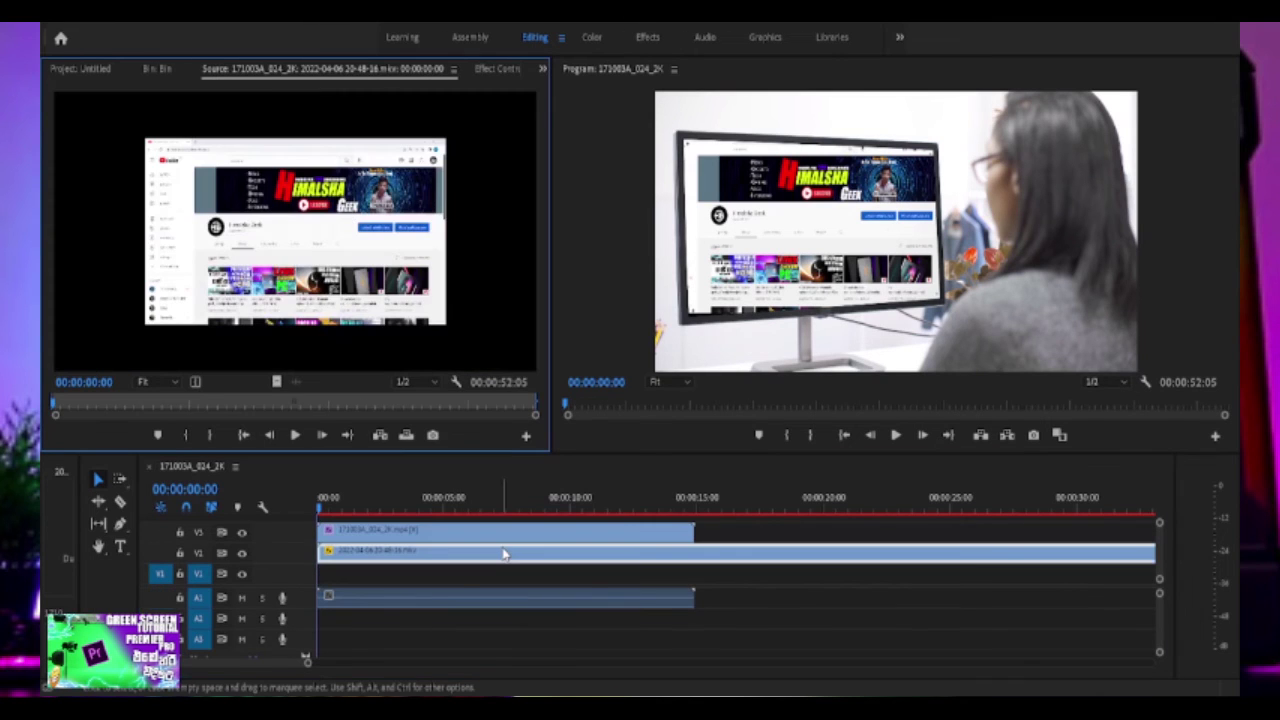
pyautogui.click(885, 208)
pyautogui.click(840, 228)
pyautogui.doubleClick(492, 531)
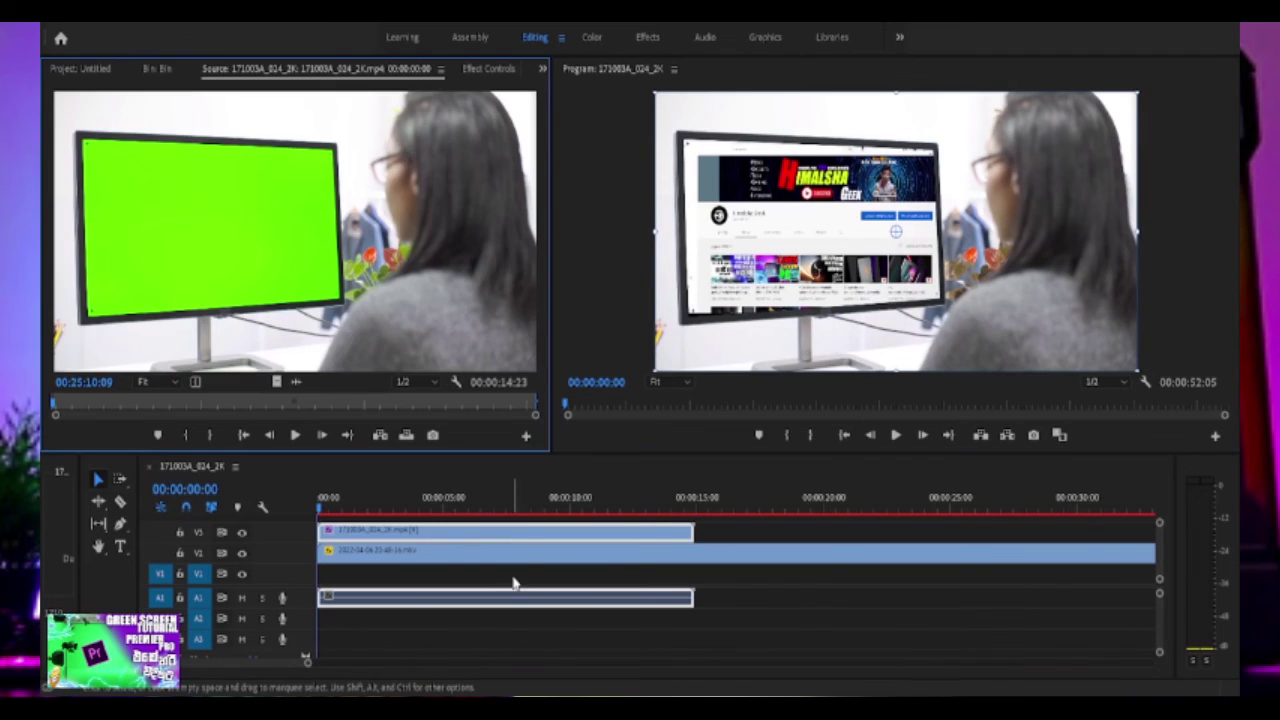
pyautogui.doubleClick(517, 552)
pyautogui.click(906, 208)
pyautogui.click(900, 208)
# Step: Scrub to about 7 seconds, then play the composite from the start to check the keyed screen
pyautogui.moveTo(680, 508); pyautogui.dragTo(503, 512)
pyautogui.press('Home')
pyautogui.press('space')
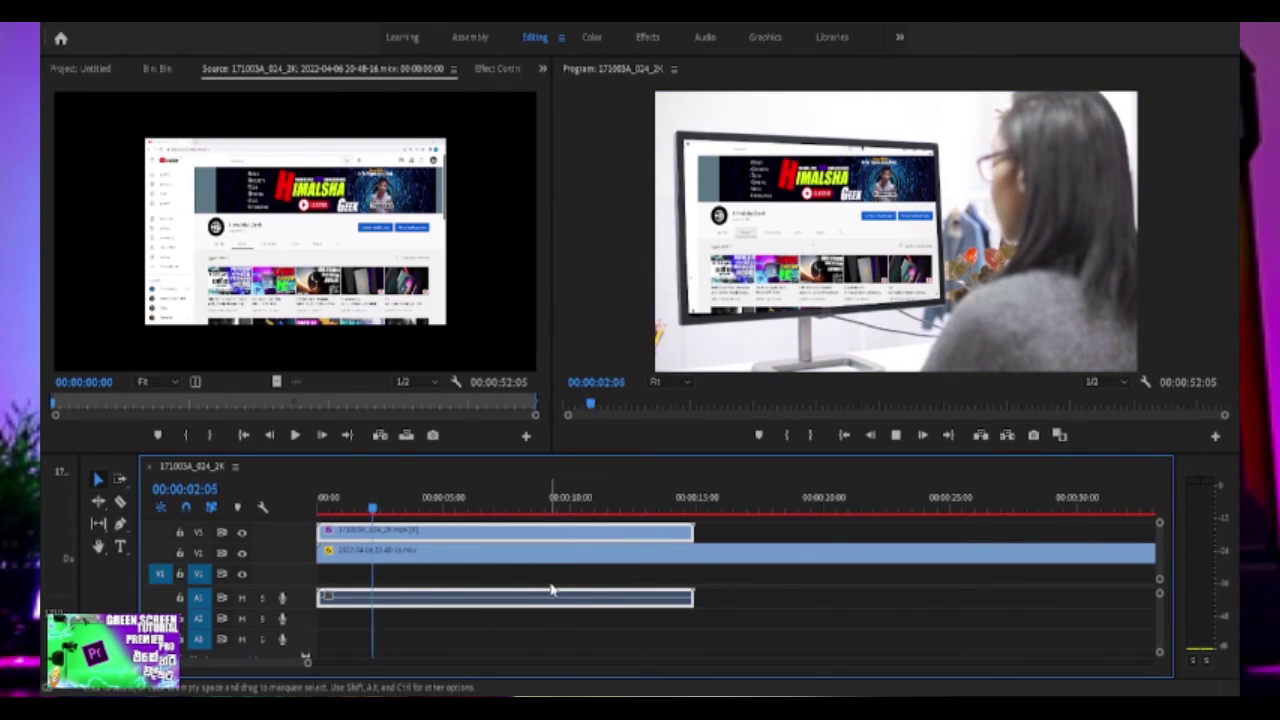
pyautogui.press('space')
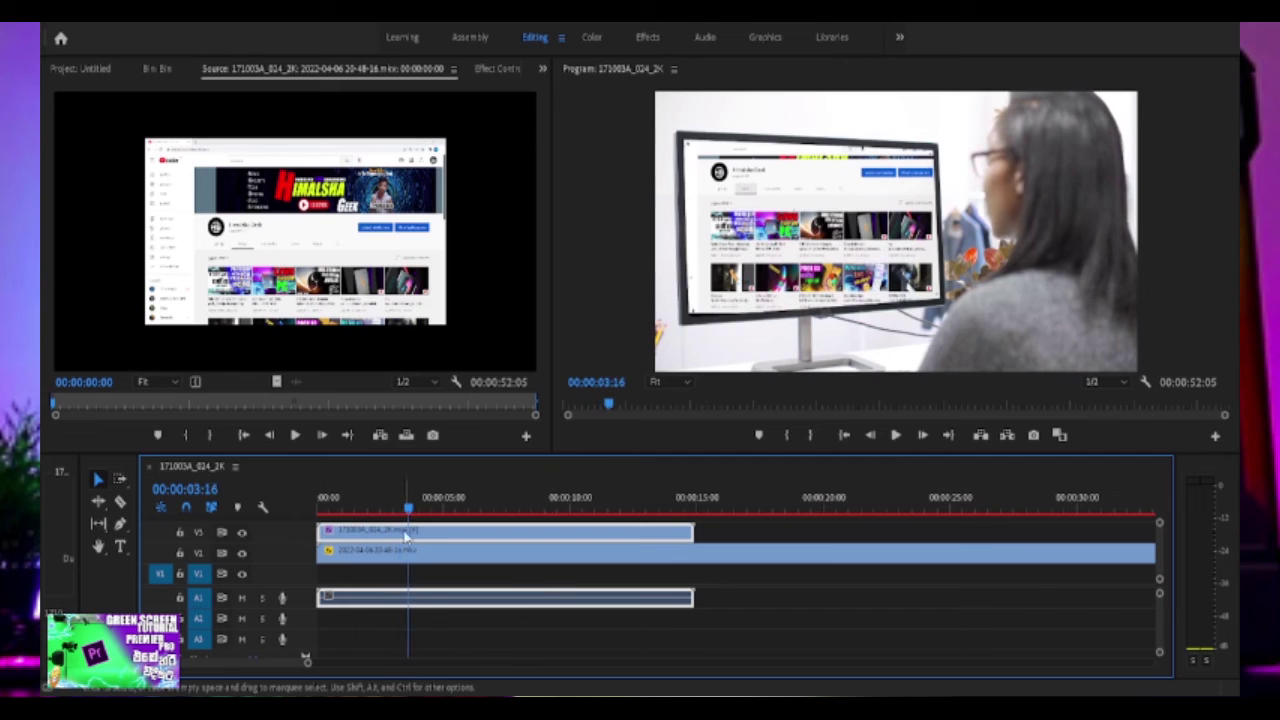
pyautogui.press('Home')
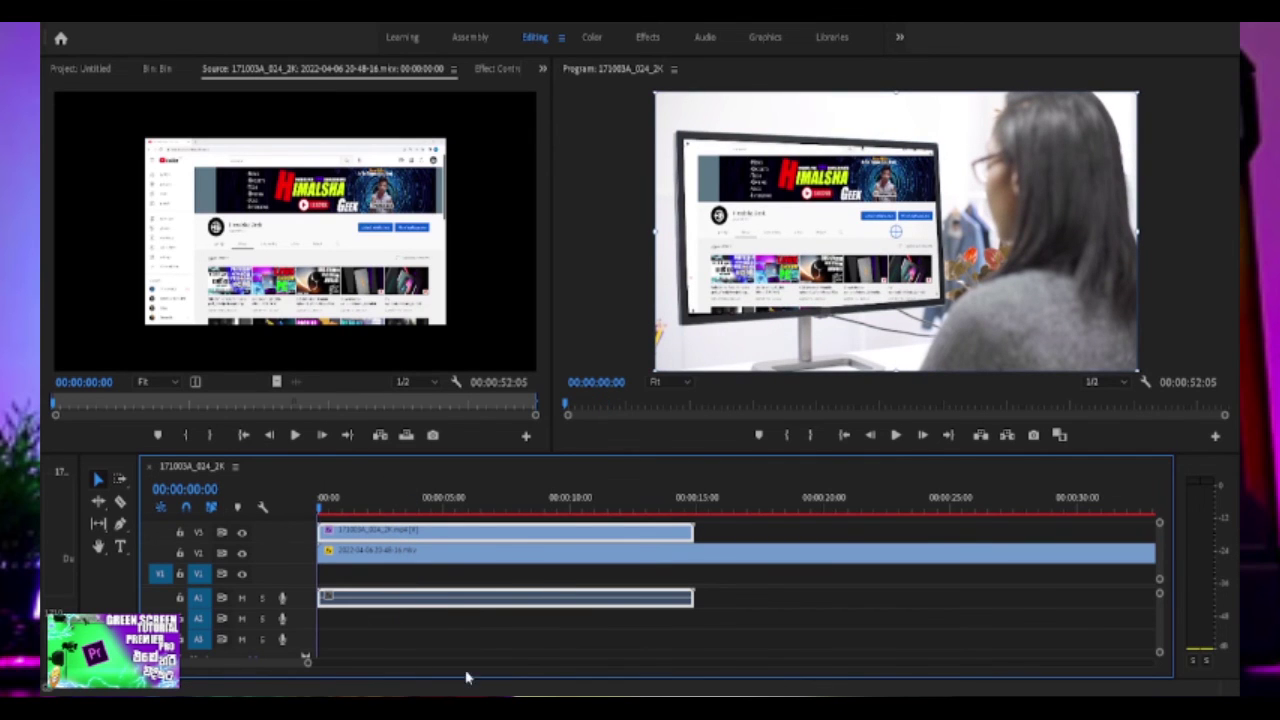
pyautogui.press('space')
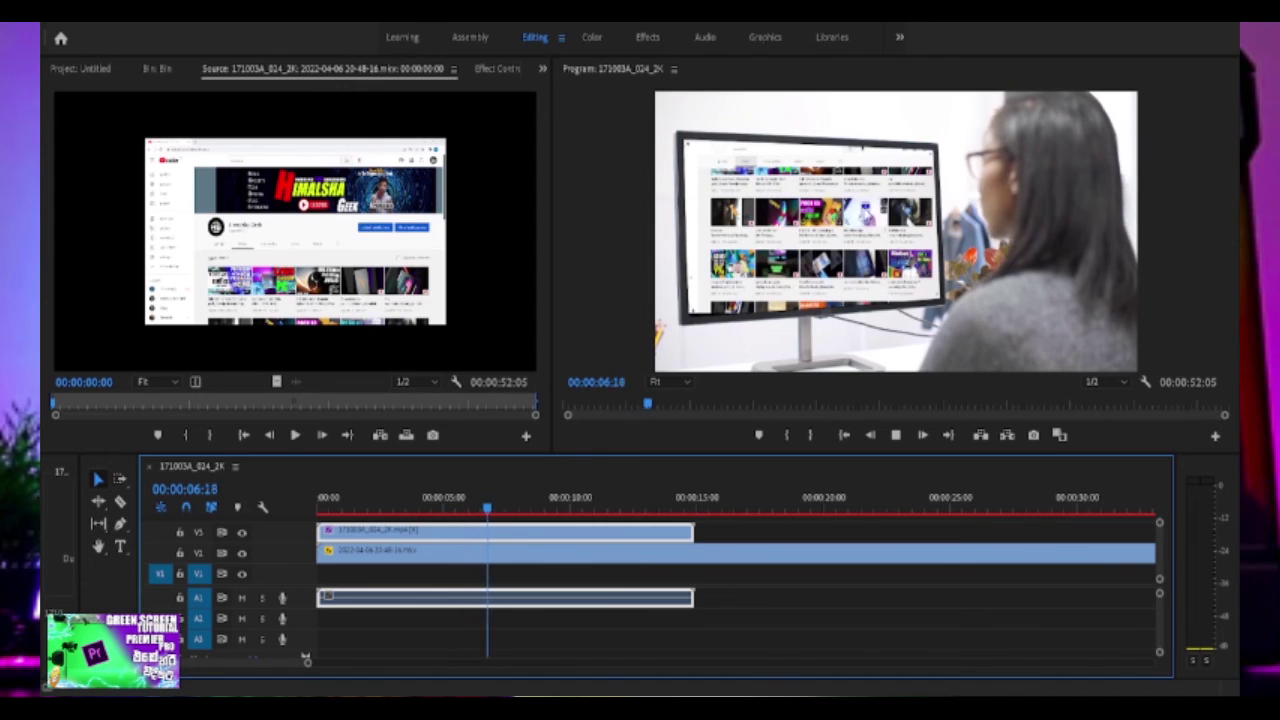
# Step: Stop playback at about 8 seconds and play the screen recording alone in the Source Monitor
pyautogui.press('space')
pyautogui.click(705, 170)
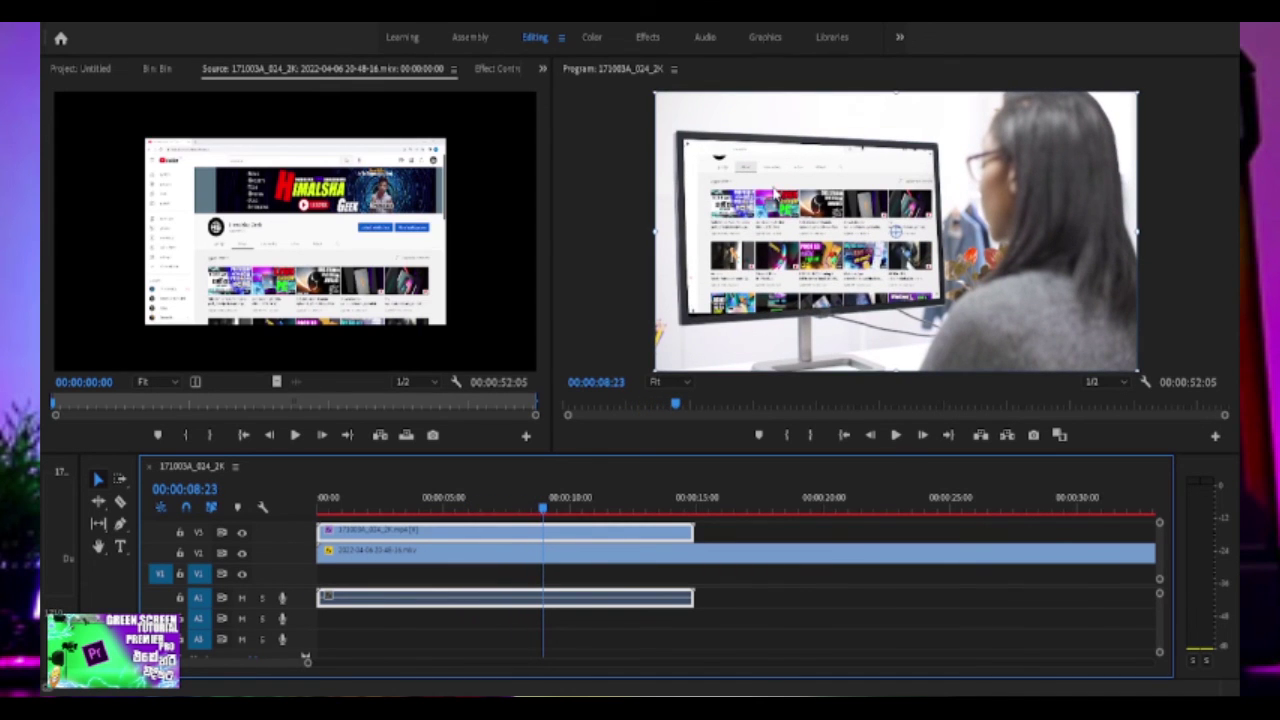
pyautogui.doubleClick(499, 536)
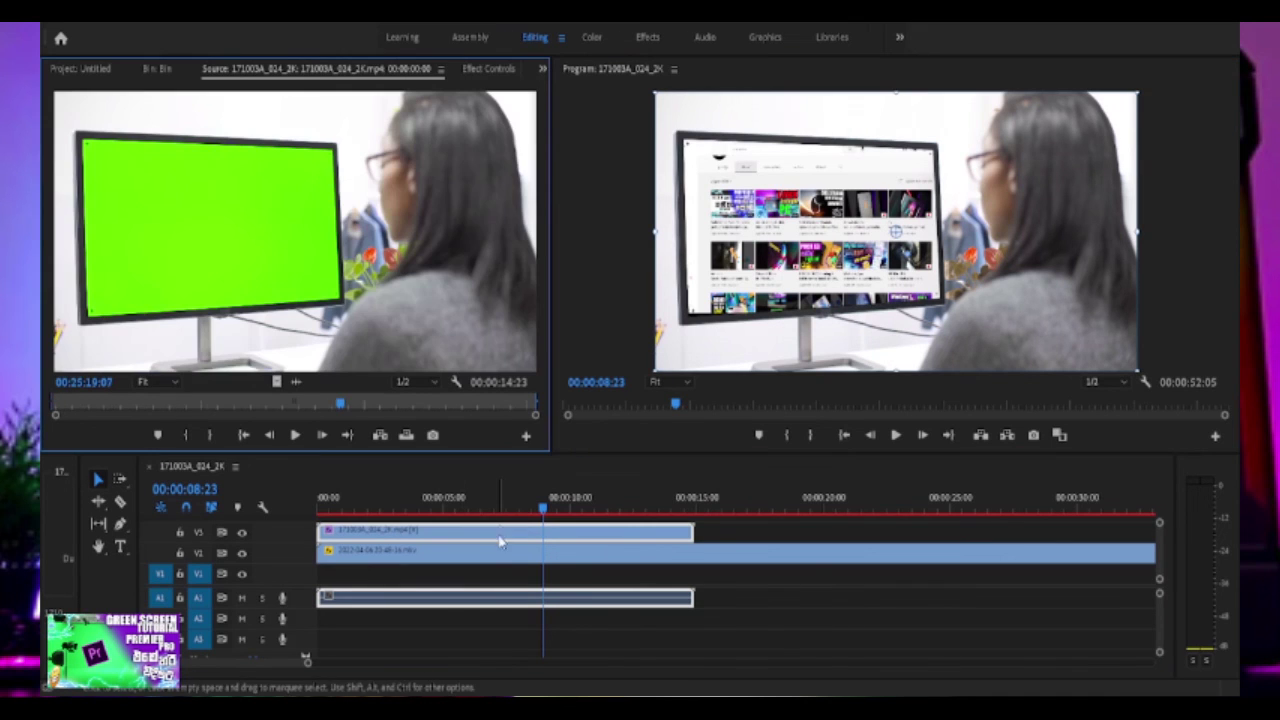
pyautogui.click(501, 553)
pyautogui.doubleClick(502, 556)
pyautogui.press('space')
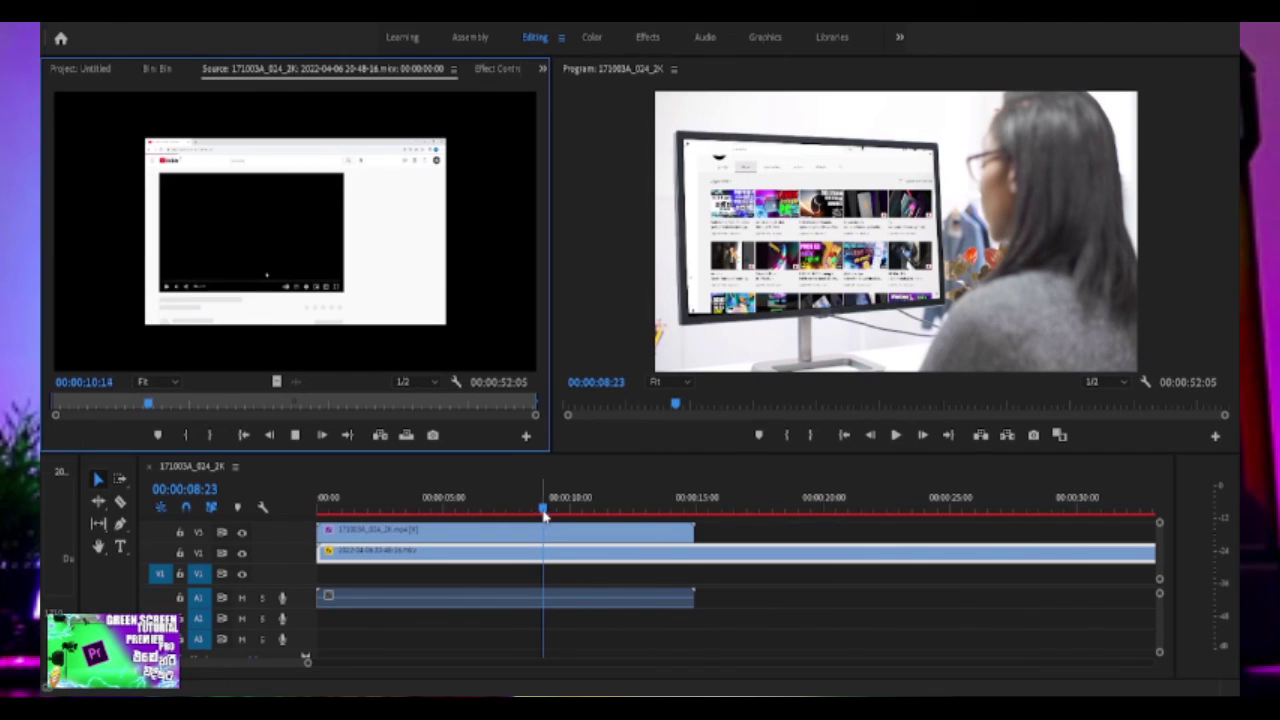
# Step: Play the composited sequence to about 13 seconds, then stop it
pyautogui.click(896, 437)
pyautogui.click(896, 437)
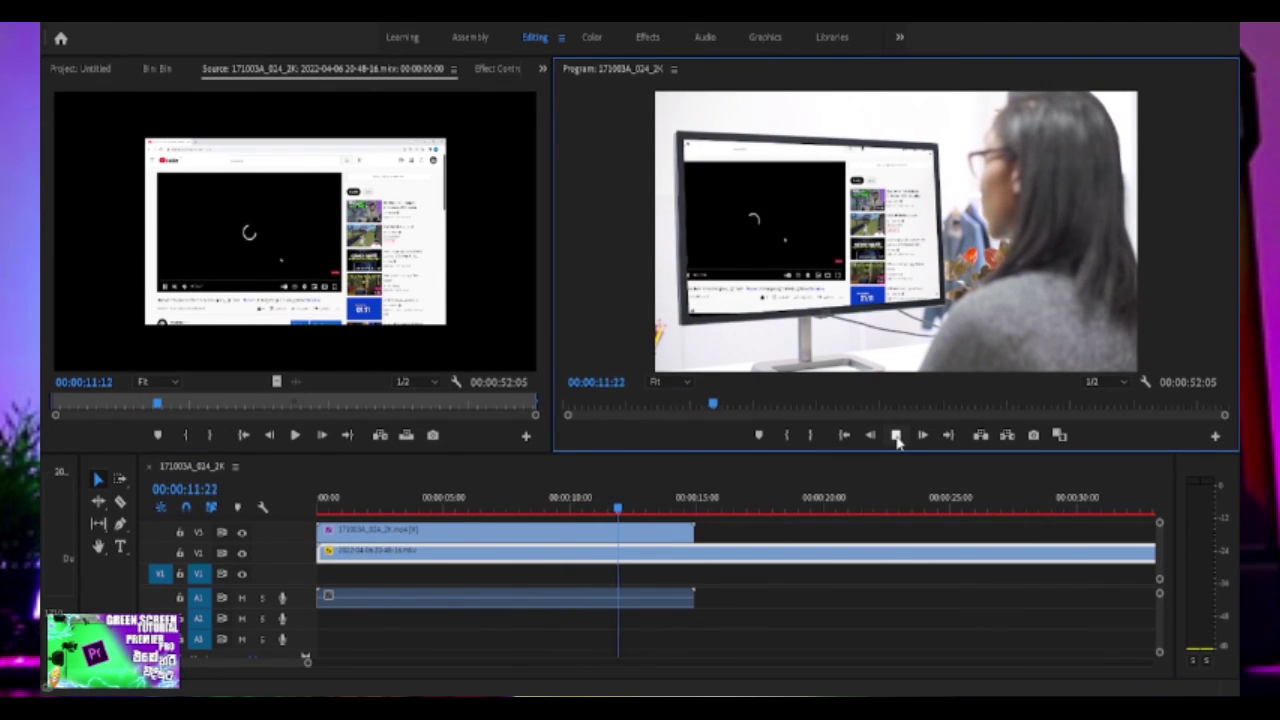
pyautogui.click(896, 437)
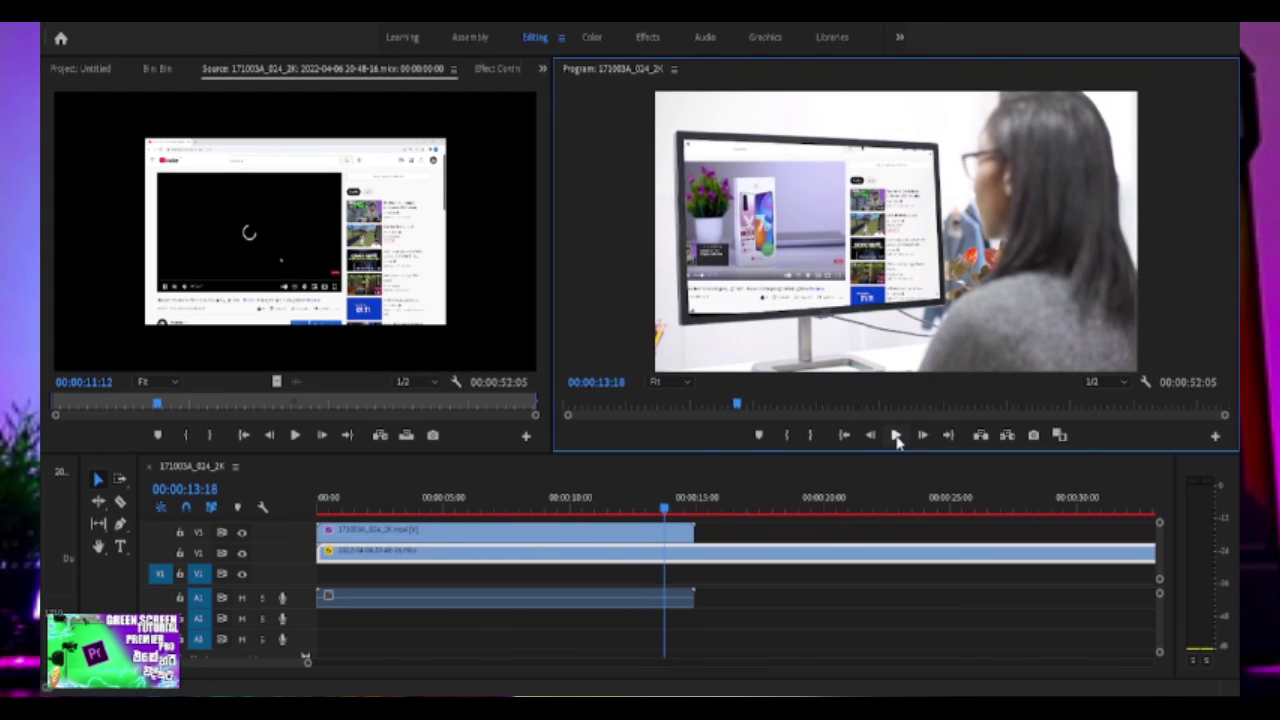